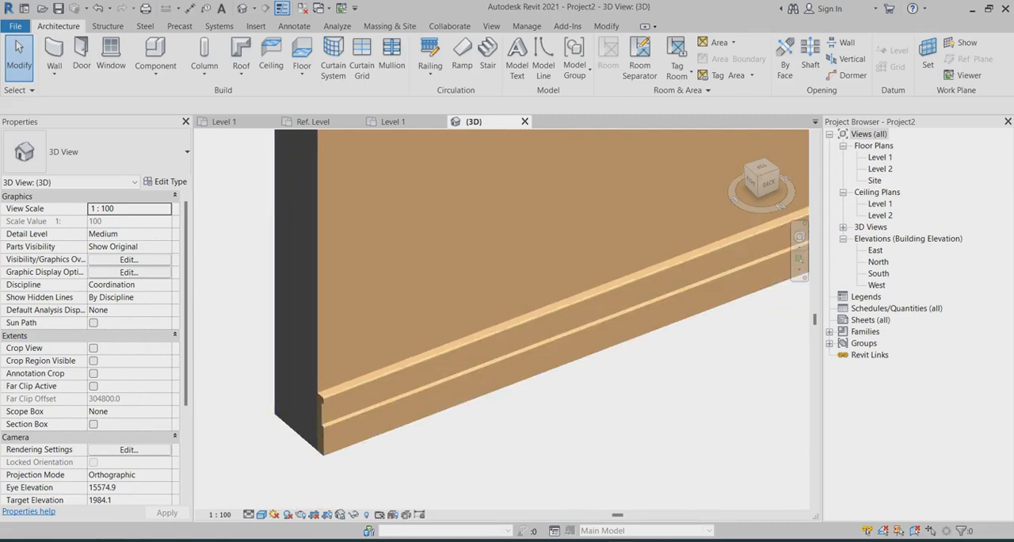
scroll(364, 382, "up", 3)
scroll(277, 416, "up", 4)
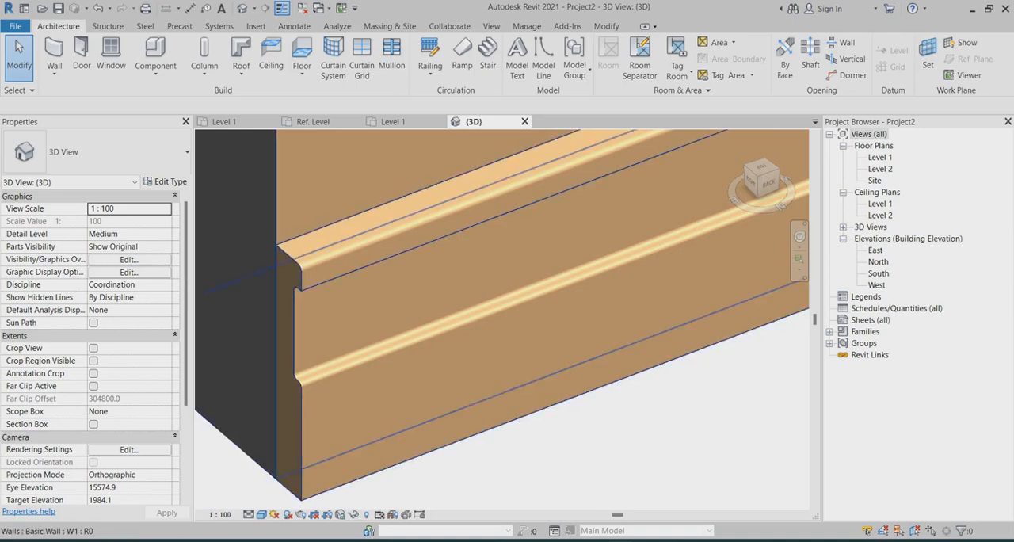
scroll(291, 301, "down", 2)
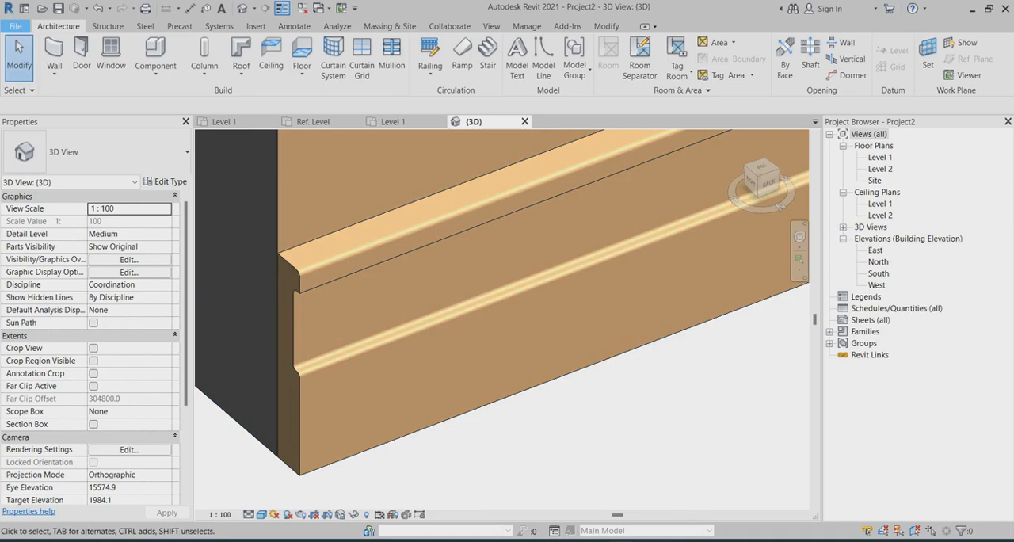
Create a new family from the Metric Profile template and close it again
left_click(15, 26)
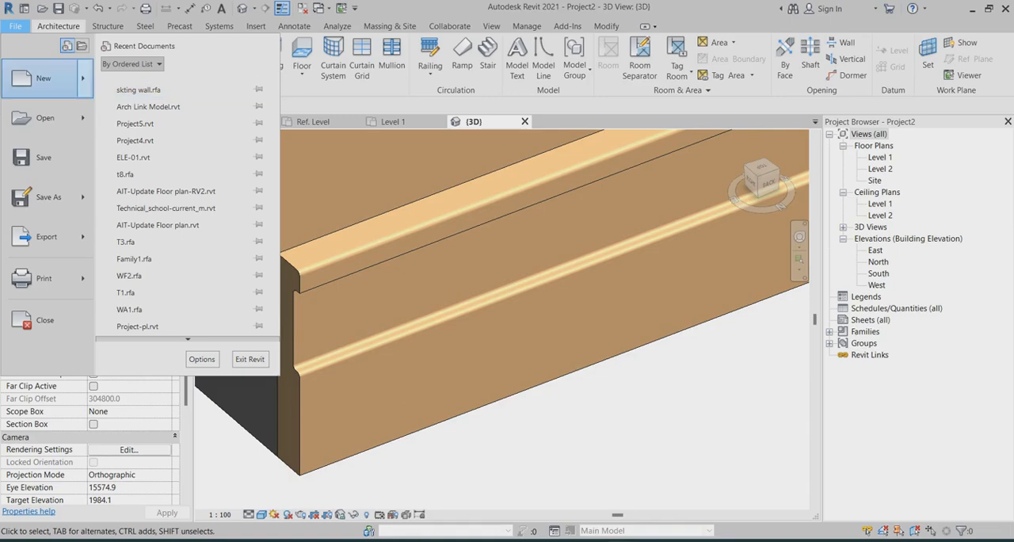
mouse_move(48, 79)
left_click(182, 122)
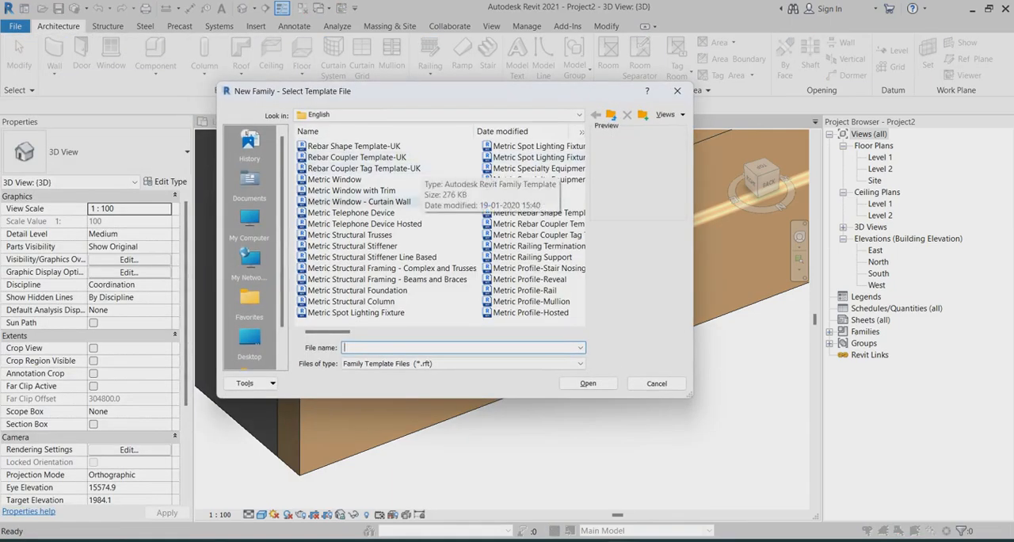
scroll(439, 229, "down", 1)
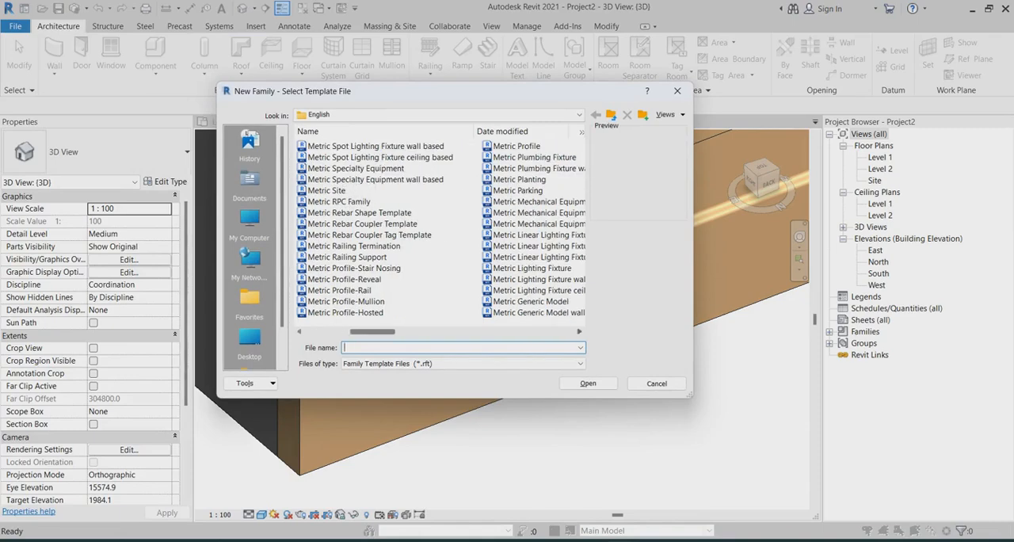
left_click(518, 146)
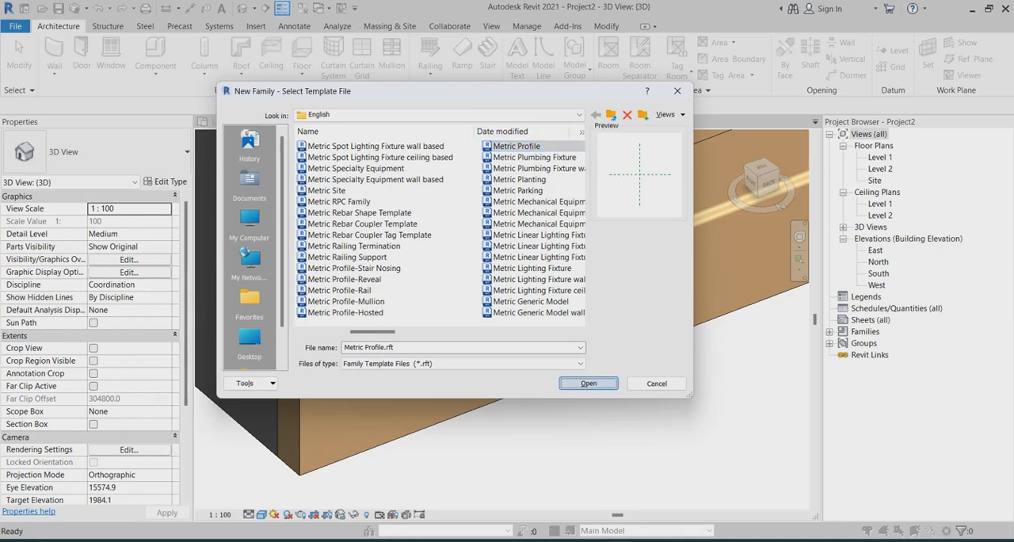
left_click(589, 383)
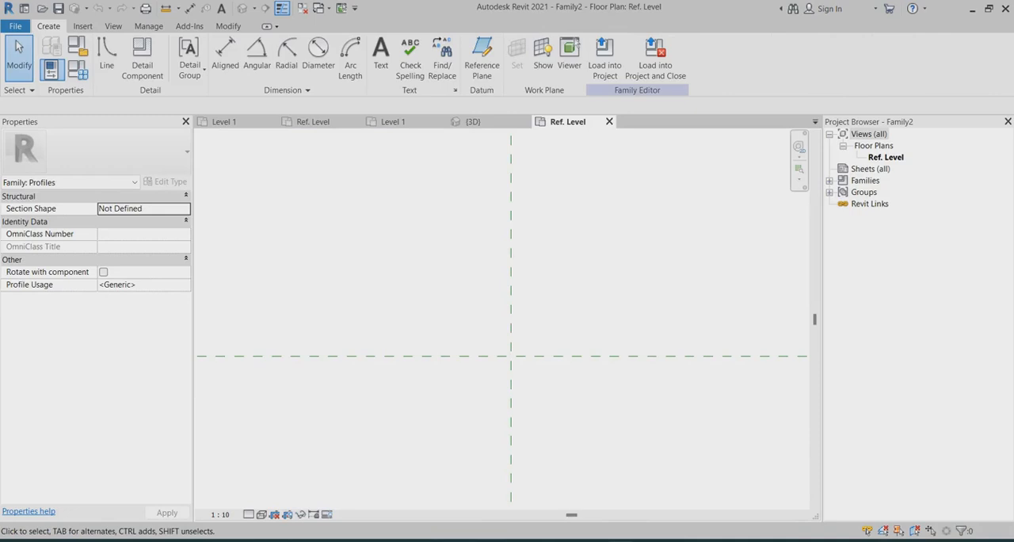
mouse_move(501, 361)
middle_mouse_down()
mouse_move(479, 331)
mouse_move(490, 350)
middle_mouse_up()
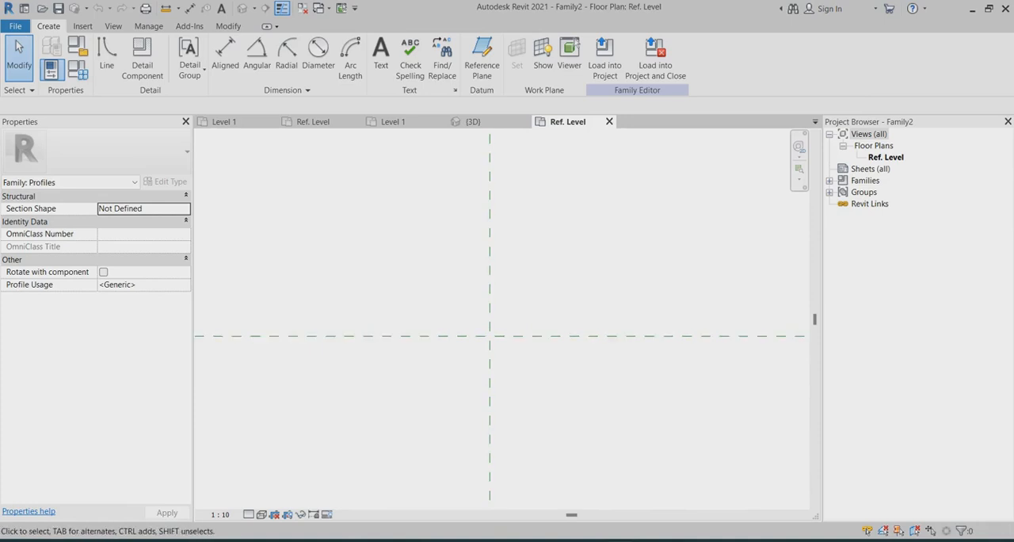
left_click(609, 121)
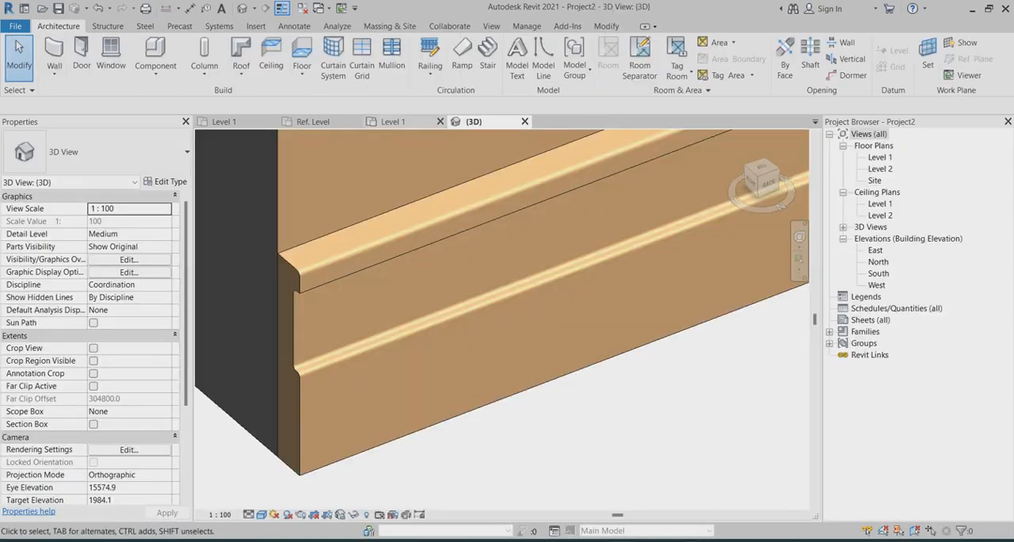
Switch to the Ref. Level view of the skting wall family and examine the skirting profile's outline and dimensions
left_click(393, 121)
left_click(313, 121)
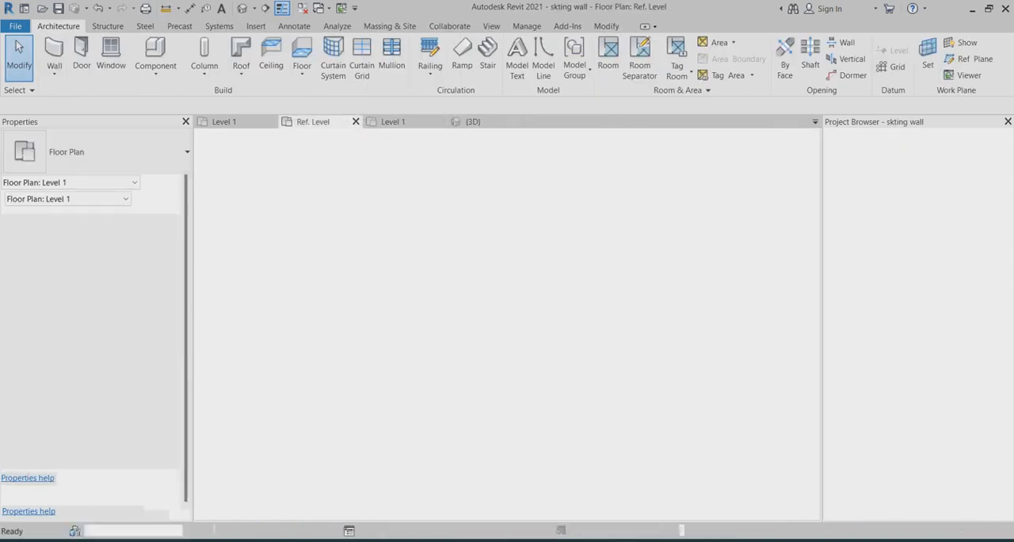
scroll(529, 290, "down", 3)
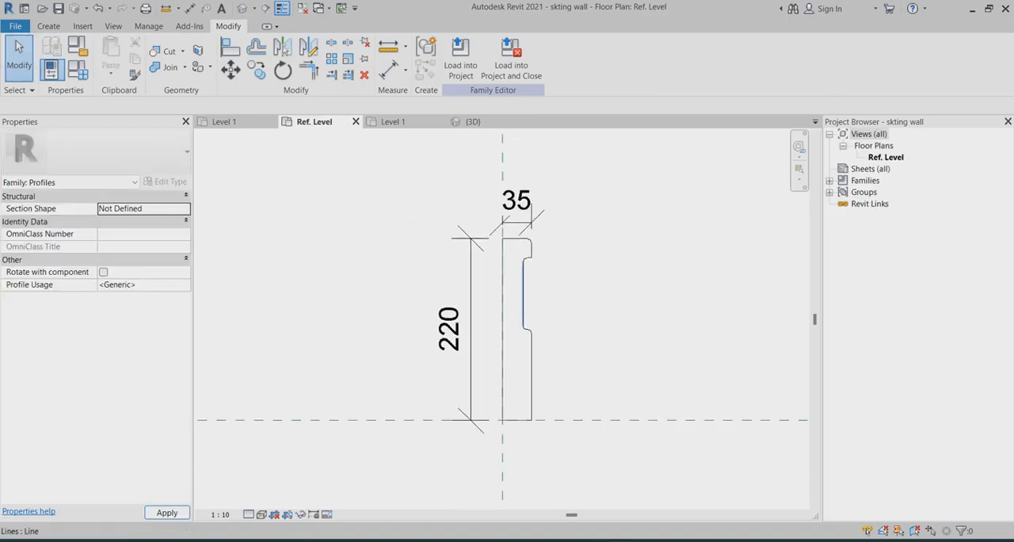
scroll(522, 297, "up", 4)
scroll(464, 339, "down", 3)
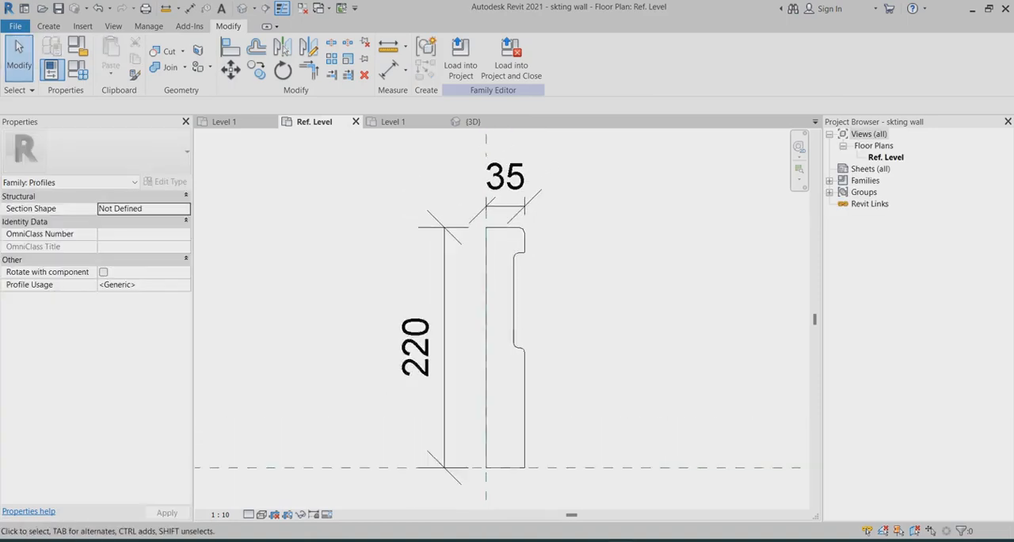
scroll(467, 340, "up", 2)
scroll(526, 284, "down", 4)
scroll(529, 268, "up", 3)
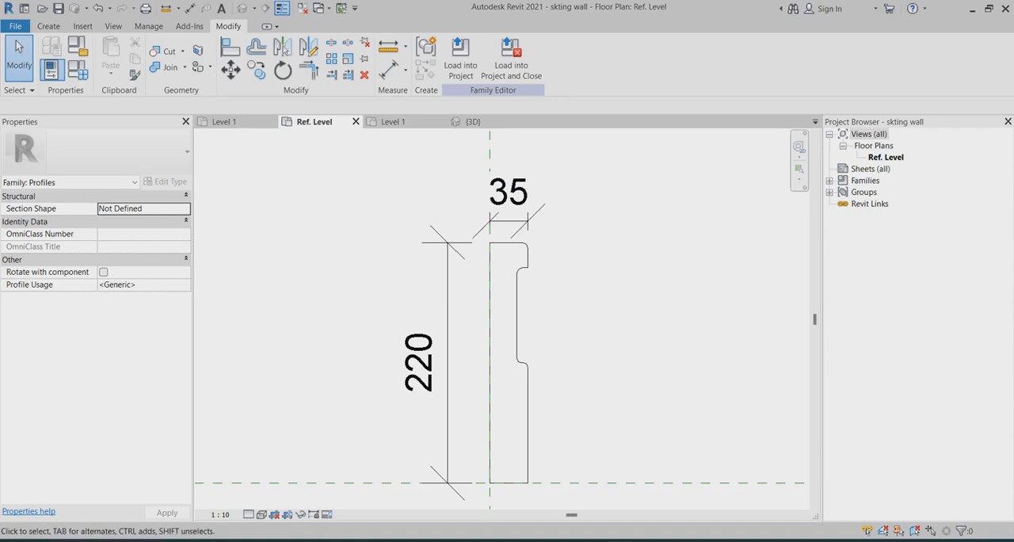
scroll(515, 380, "up", 3)
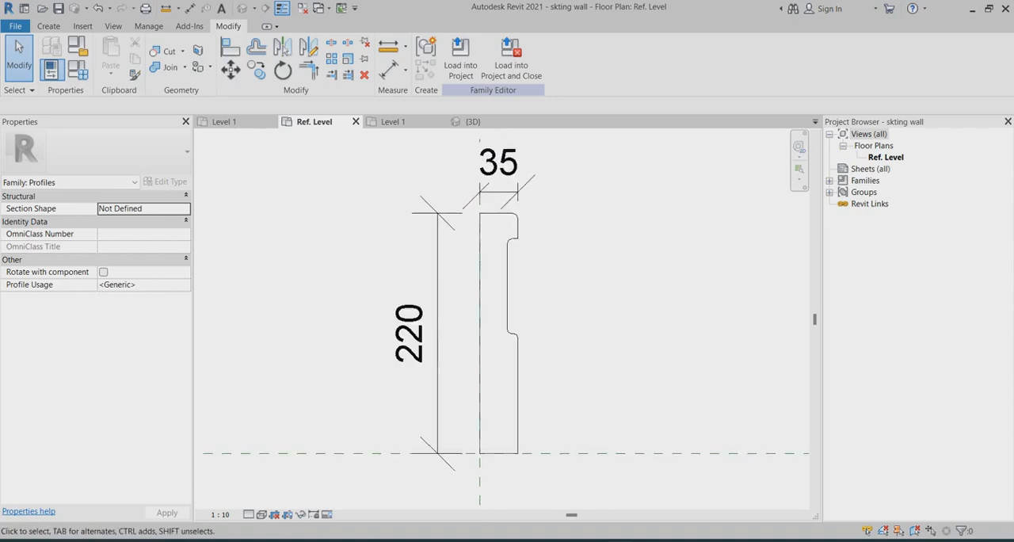
scroll(532, 396, "down", 3)
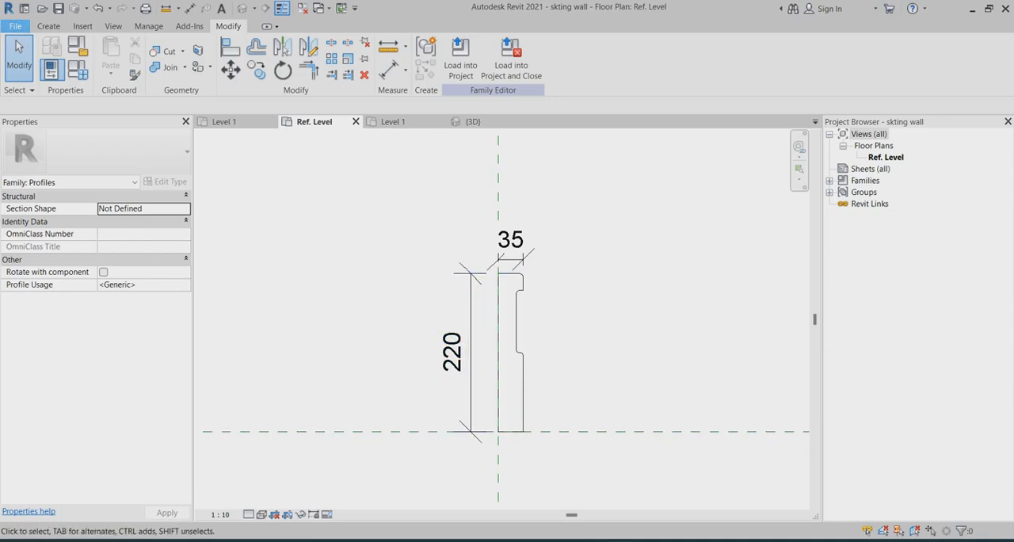
left_click(15, 26)
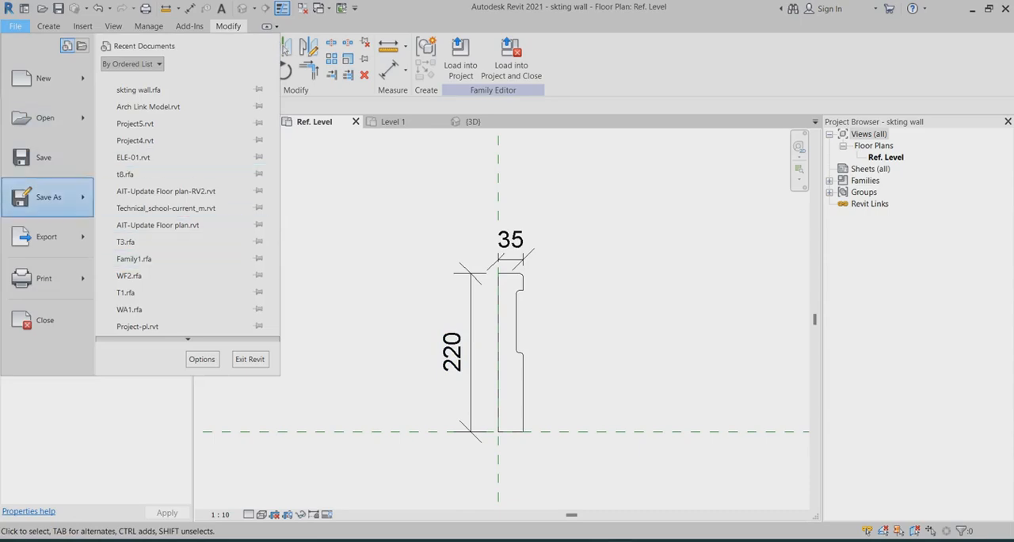
mouse_move(47, 196)
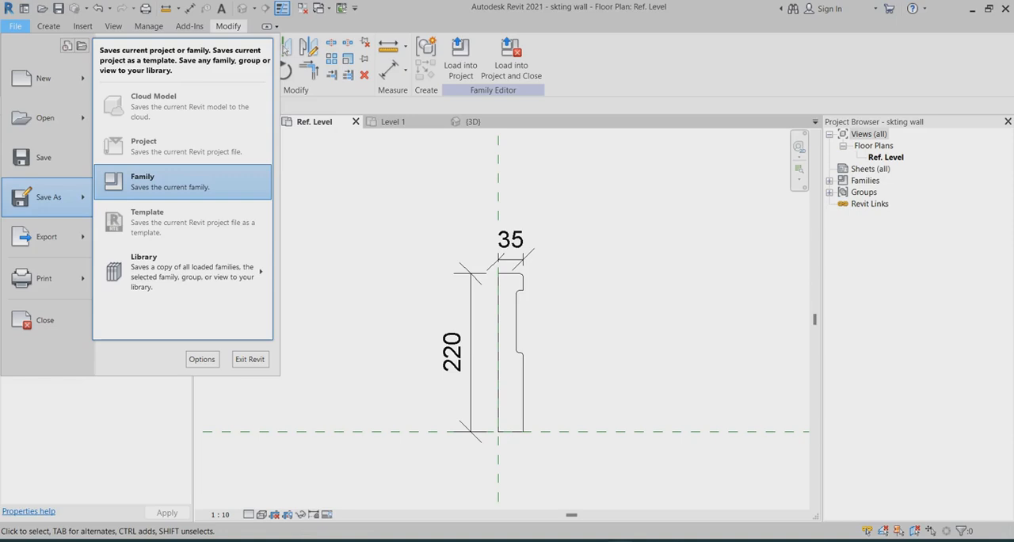
key("Escape")
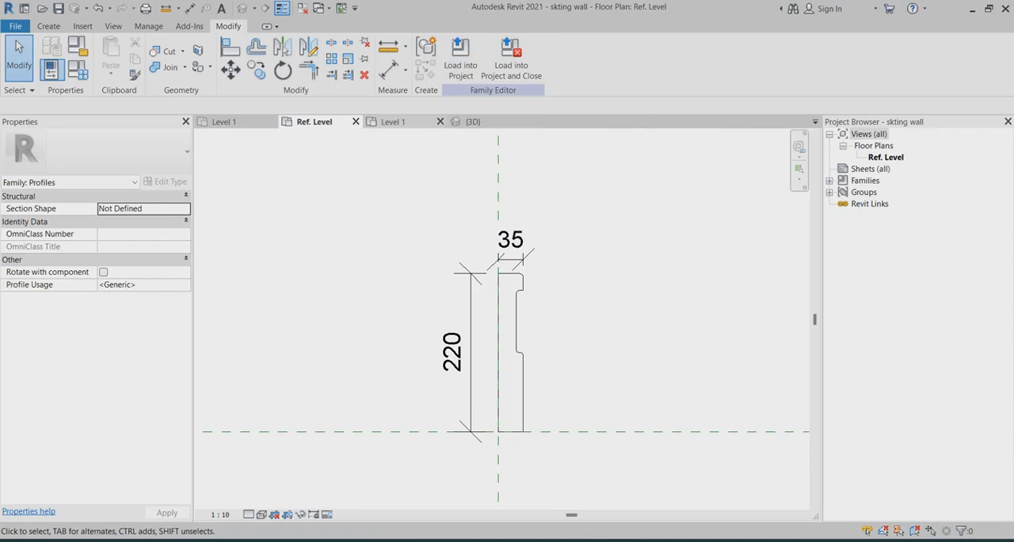
Switch to the Level 1 floor plan of Project2
left_click(394, 121)
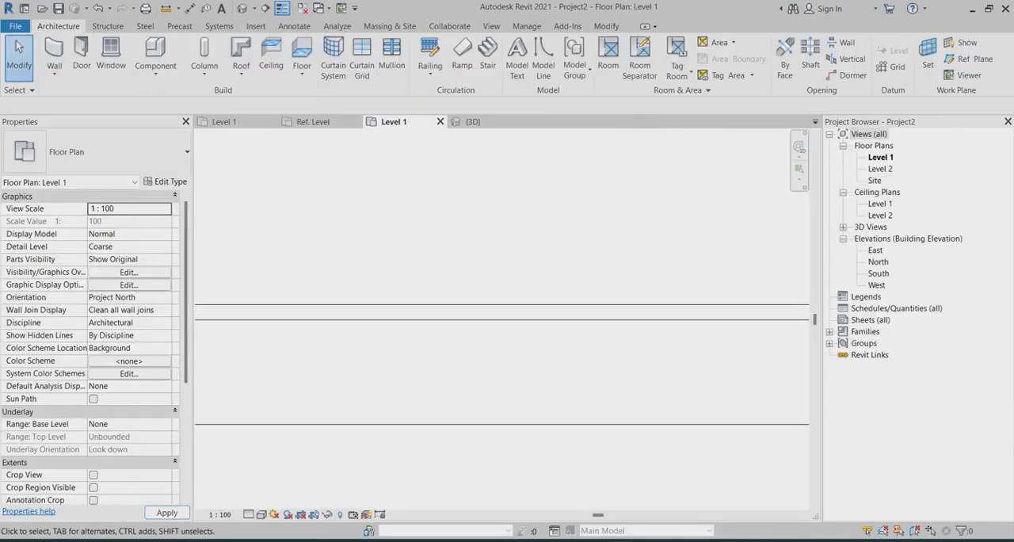
scroll(396, 316, "down", 5)
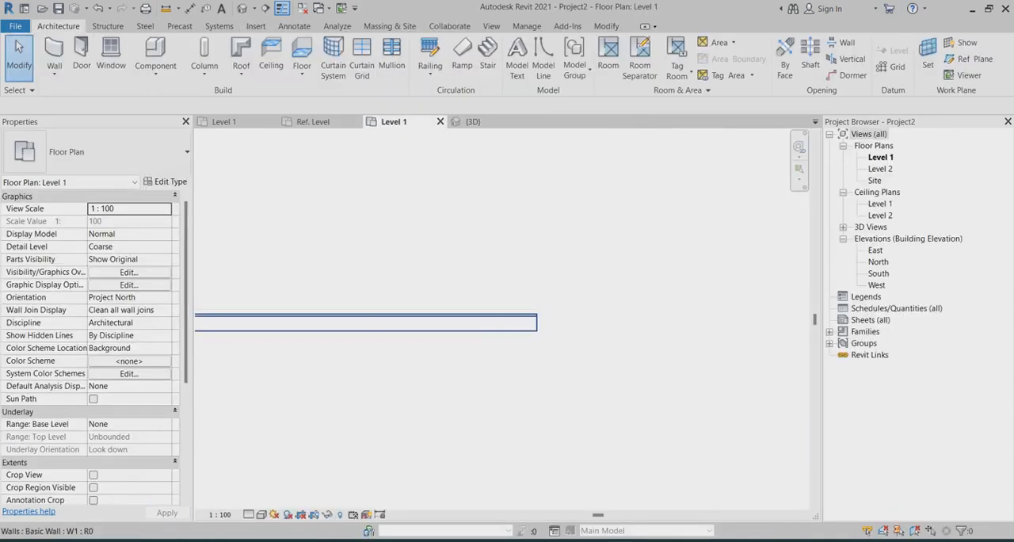
scroll(432, 318, "up", 2)
scroll(539, 278, "down", 4)
scroll(313, 307, "up", 2)
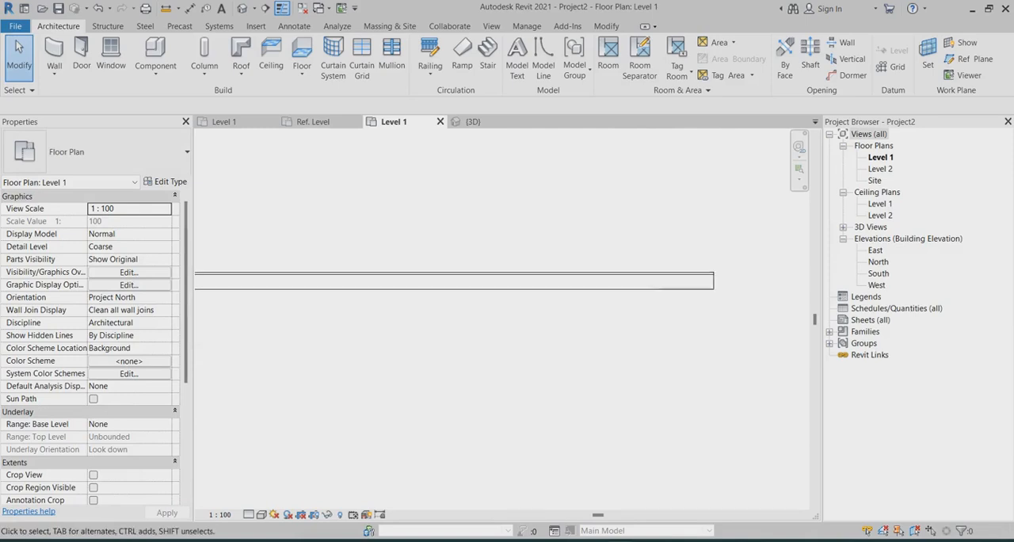
scroll(285, 303, "up", 1)
scroll(528, 218, "down", 2)
Start an architectural wall and duplicate the Generic - 200mm type as INT_WALL
left_click(53, 71)
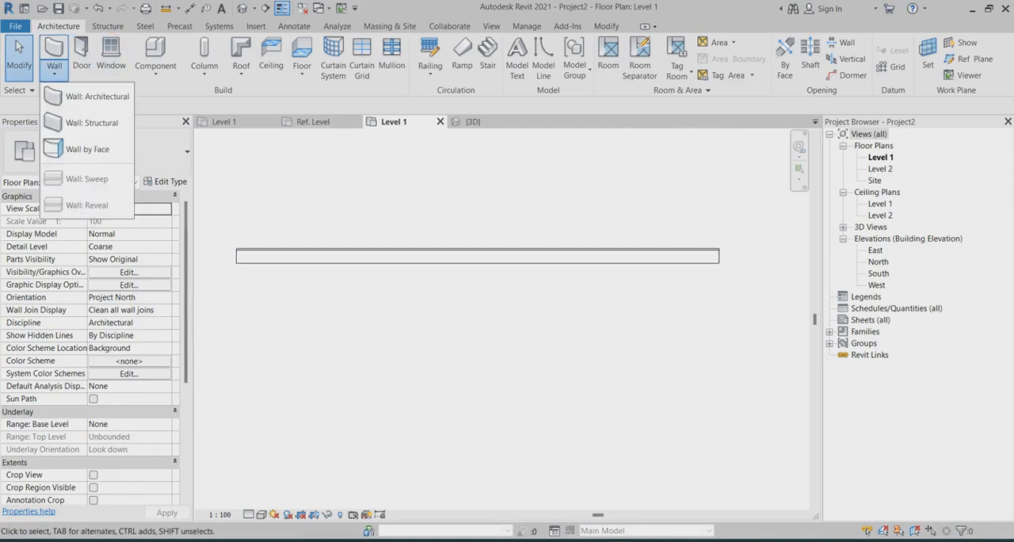
left_click(79, 97)
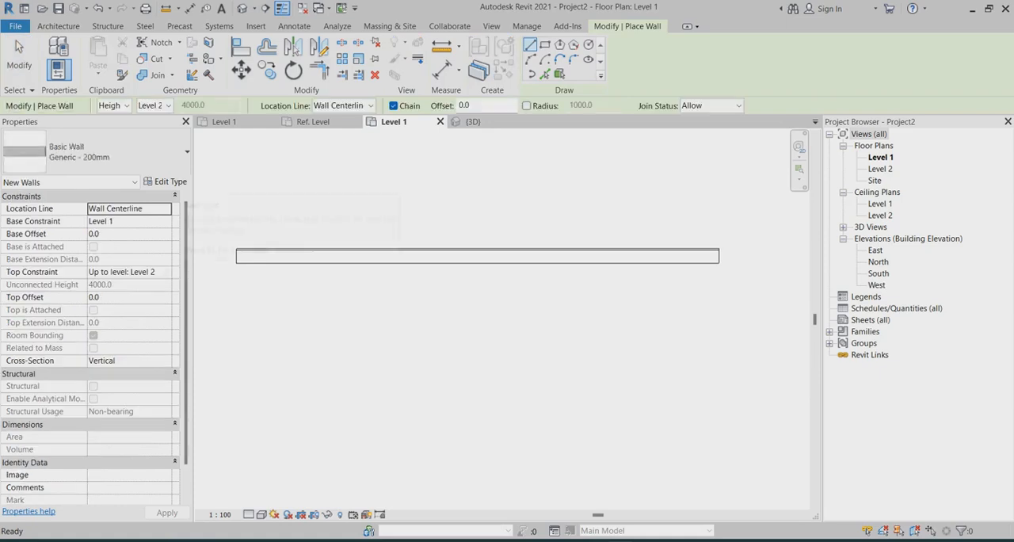
left_click(165, 181)
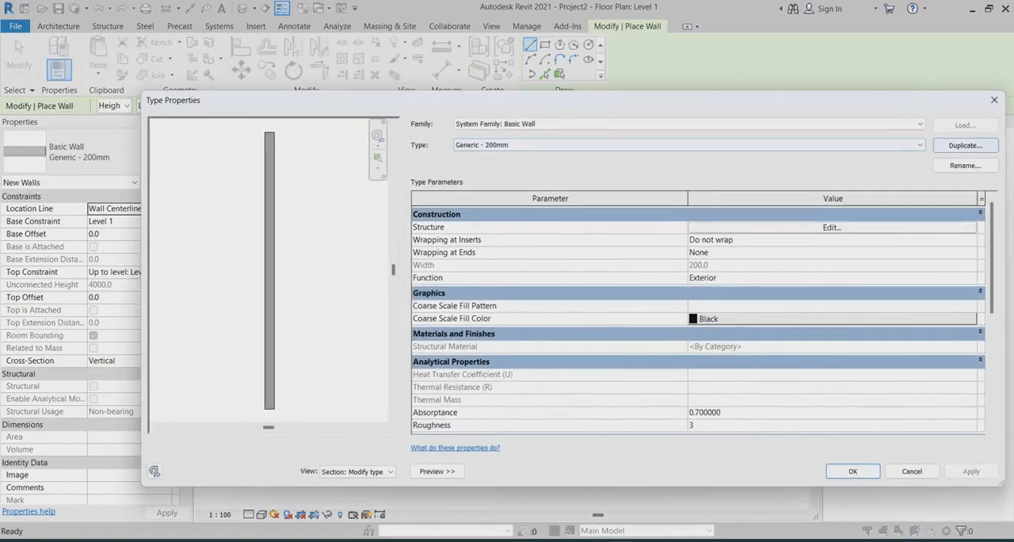
left_click(964, 145)
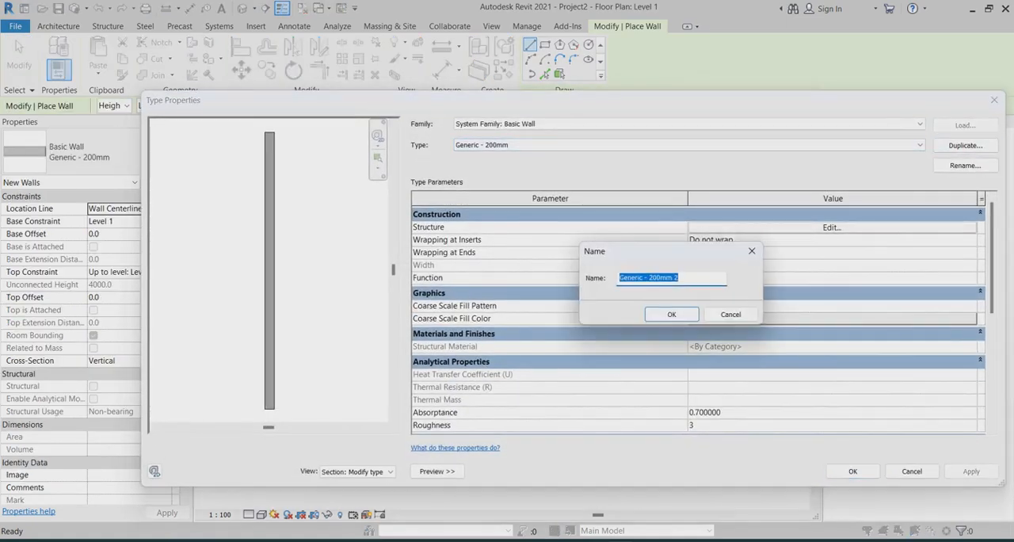
key("Tab")
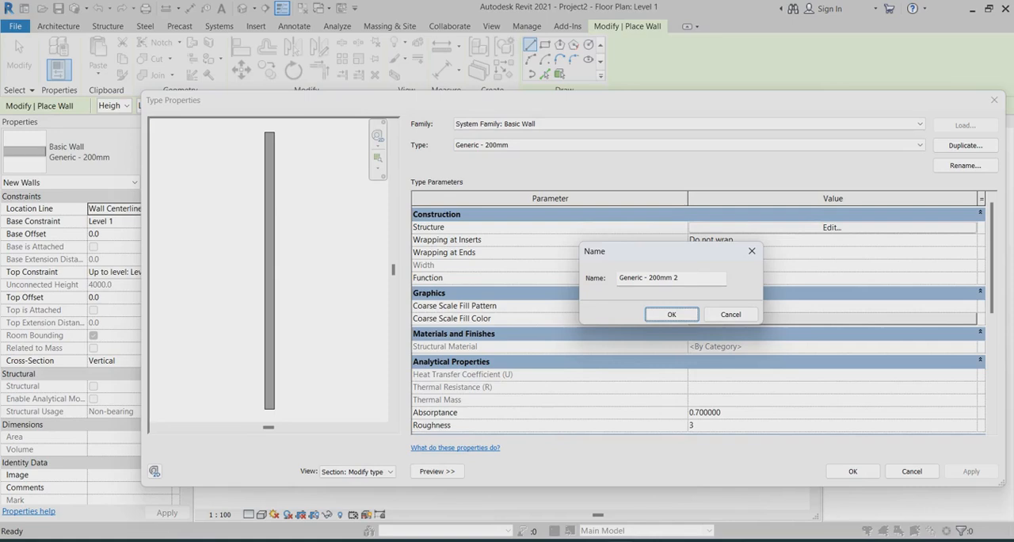
key("shift+Tab")
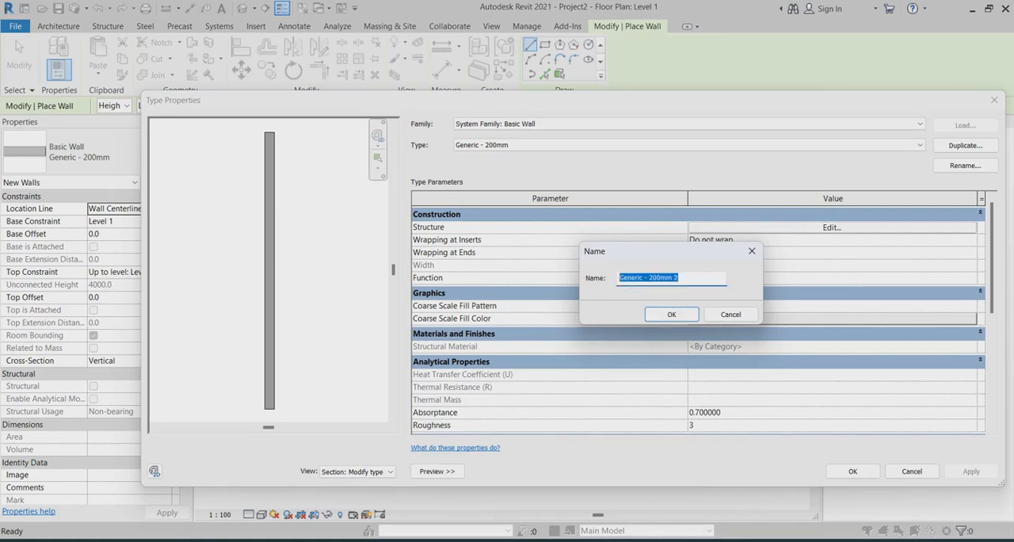
left_click_drag(681, 278, 618, 278)
type("INT")
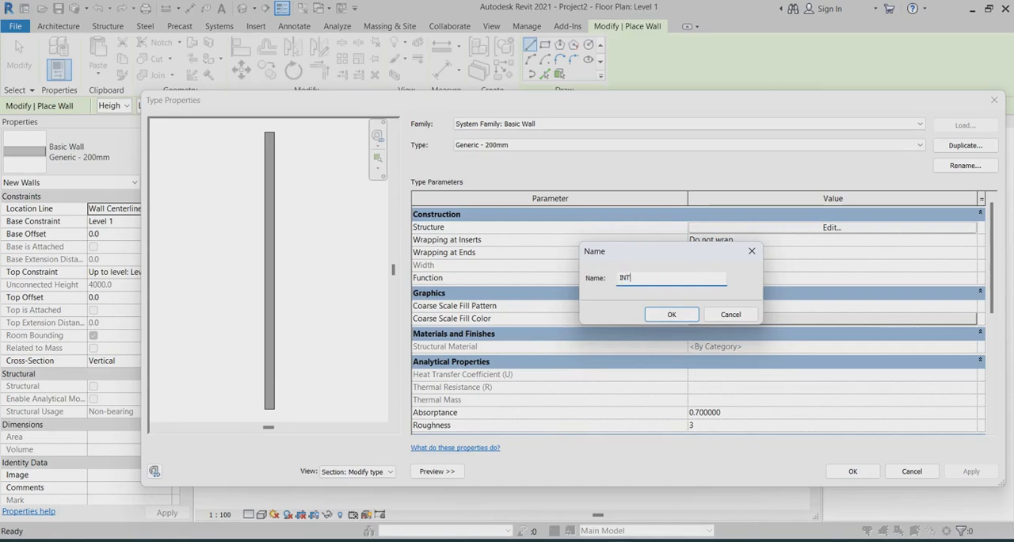
type("_WA")
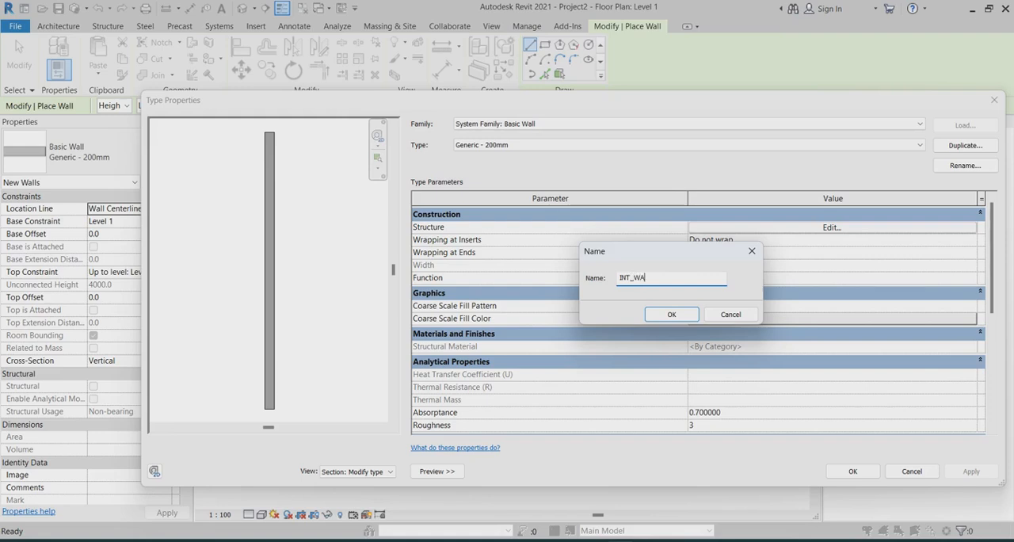
type("LL")
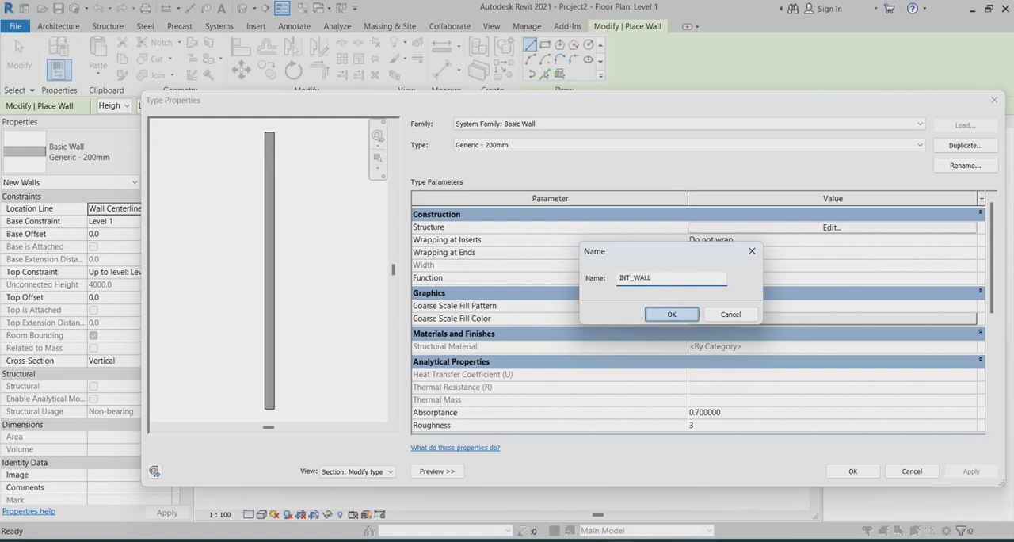
left_click(671, 313)
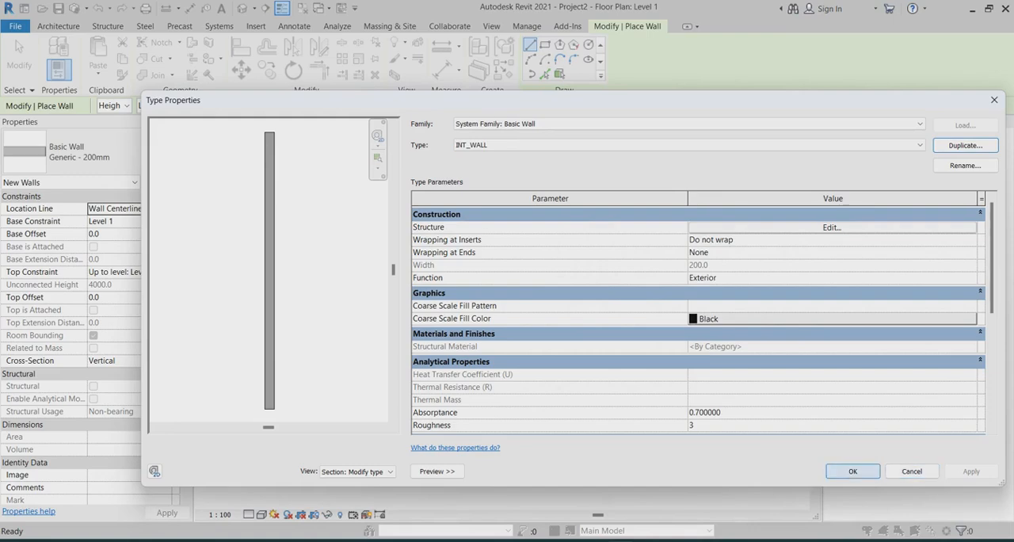
Open the layer assembly of the INT_WALL type for editing and check the function options of its structure layer
left_click(831, 227)
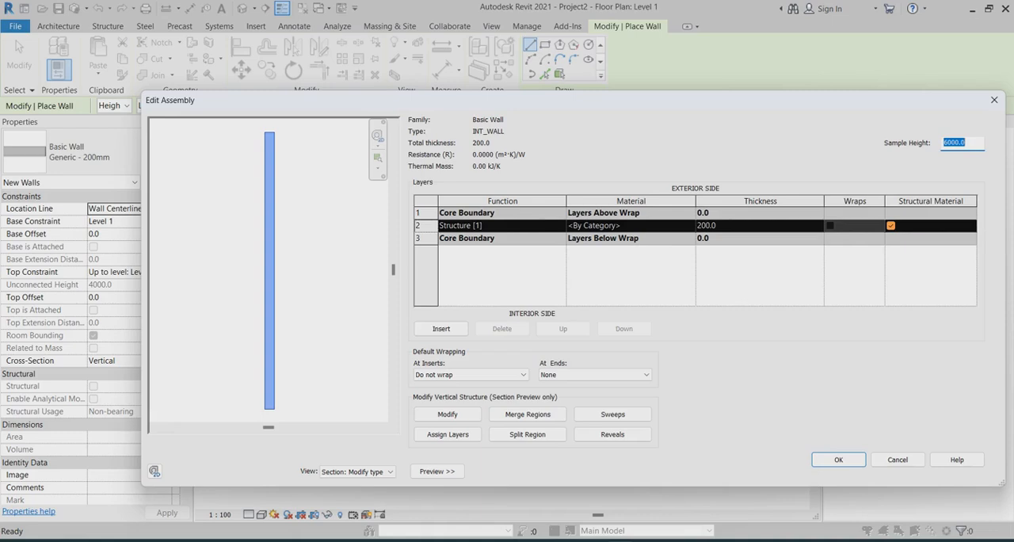
left_click(507, 226)
left_click(560, 226)
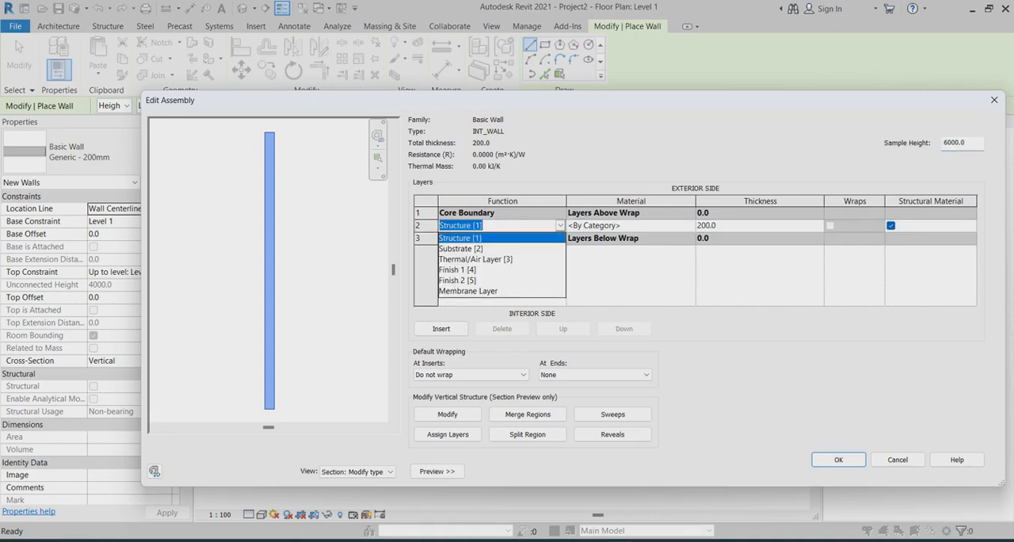
left_click(559, 226)
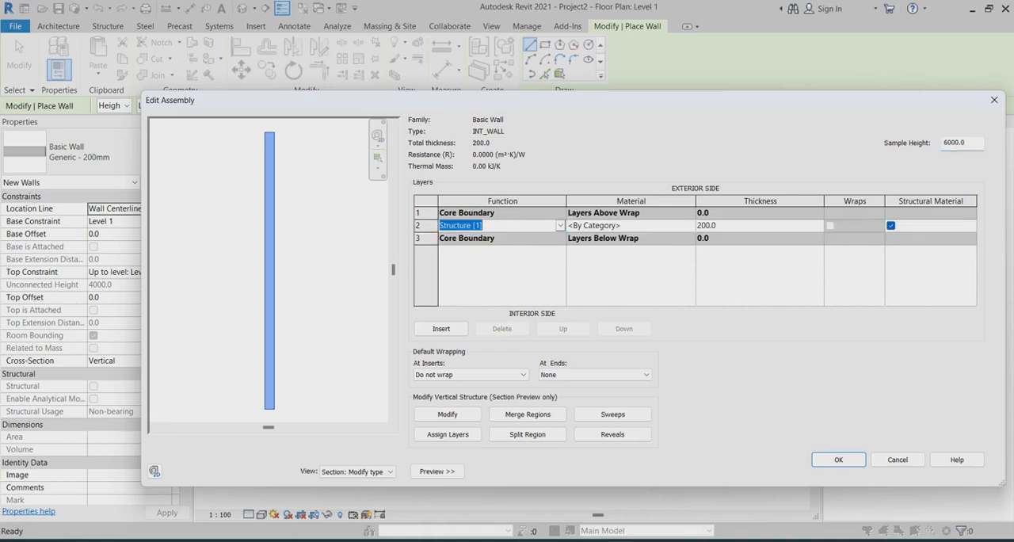
Browse materials for the structure layer, filtering the project materials to Masonry
left_click(626, 226)
left_click(691, 226)
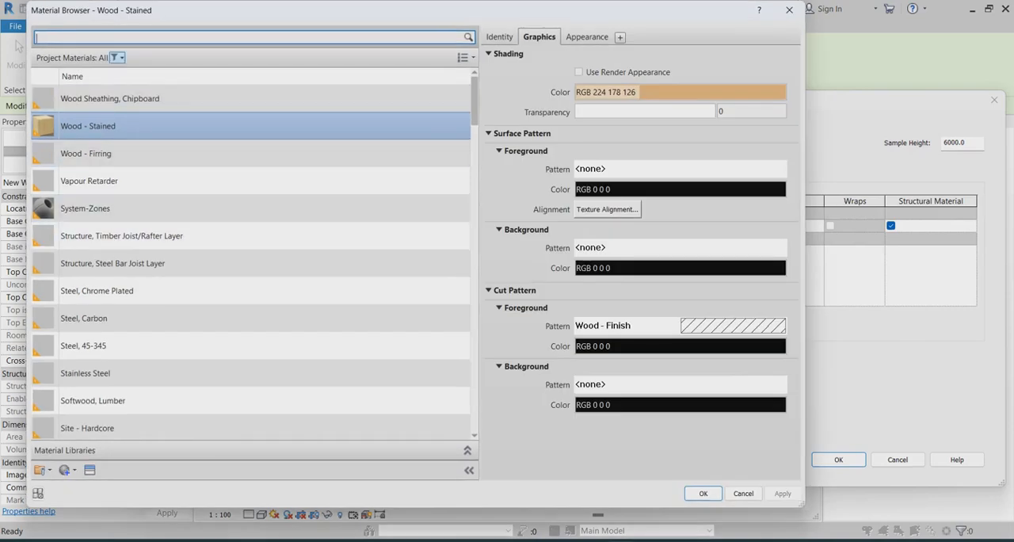
left_click(117, 57)
left_click(50, 169)
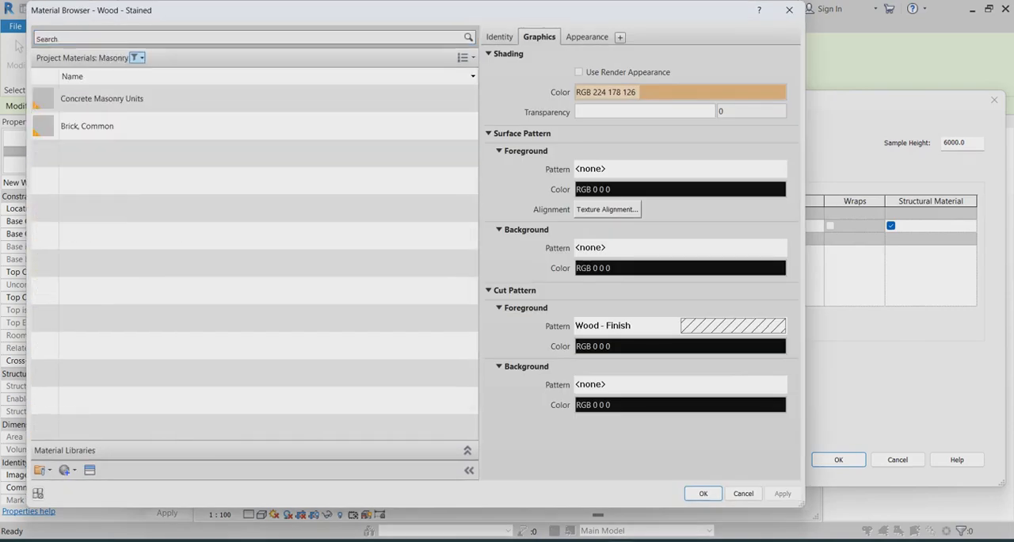
left_click(137, 57)
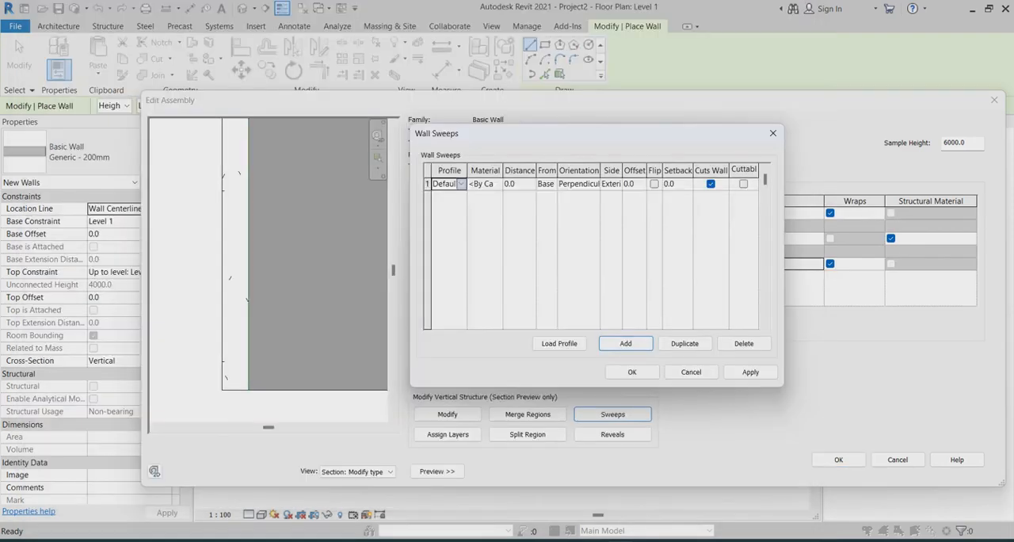
Assign the skting wall profile and the Gypsum Wall Board material to the wall sweep and apply it
left_click(461, 184)
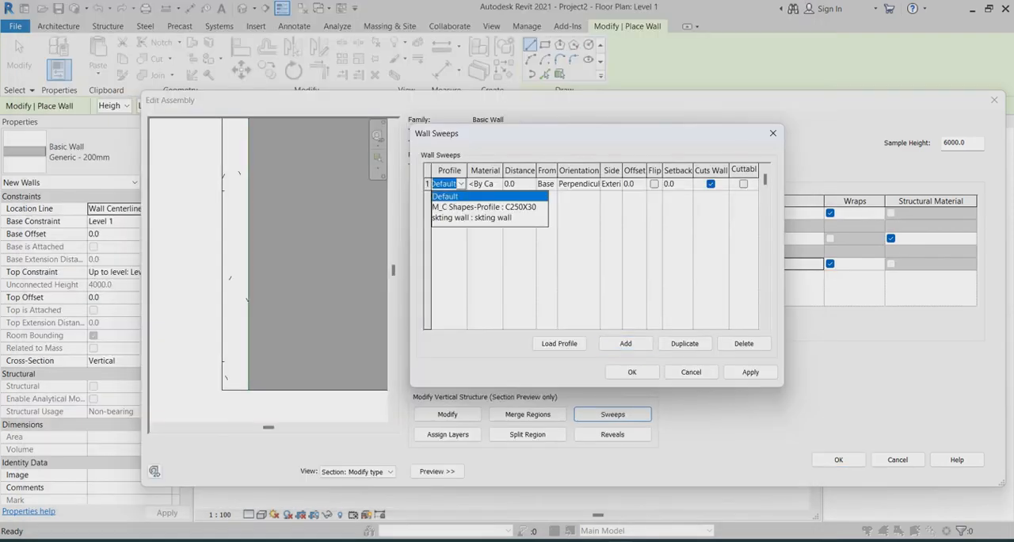
left_click(471, 217)
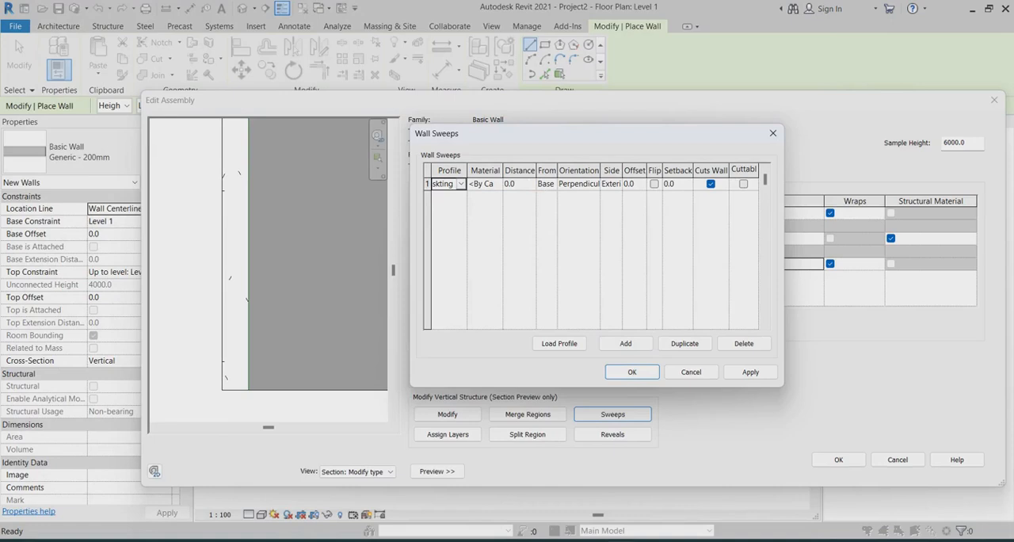
left_click(486, 183)
left_click(499, 183)
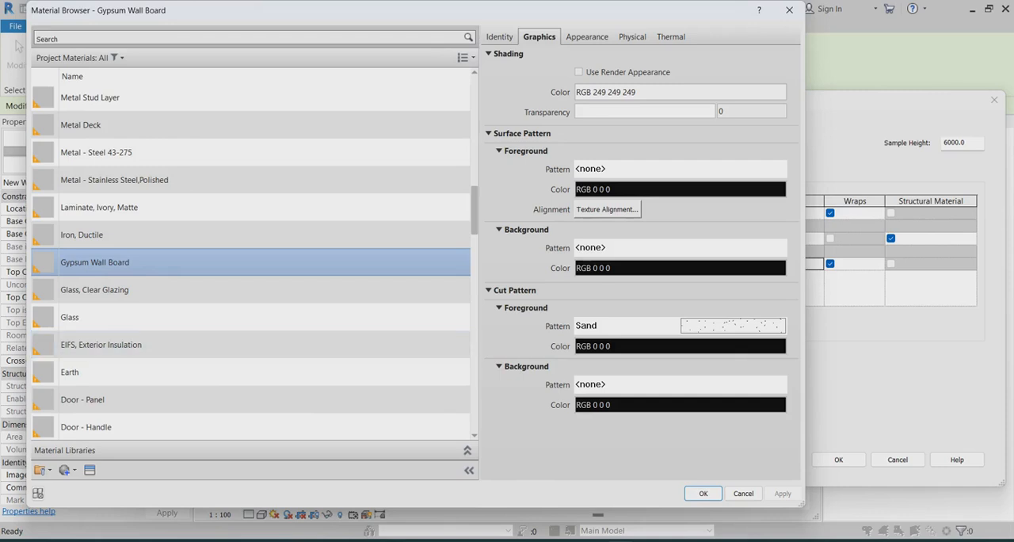
left_click(703, 493)
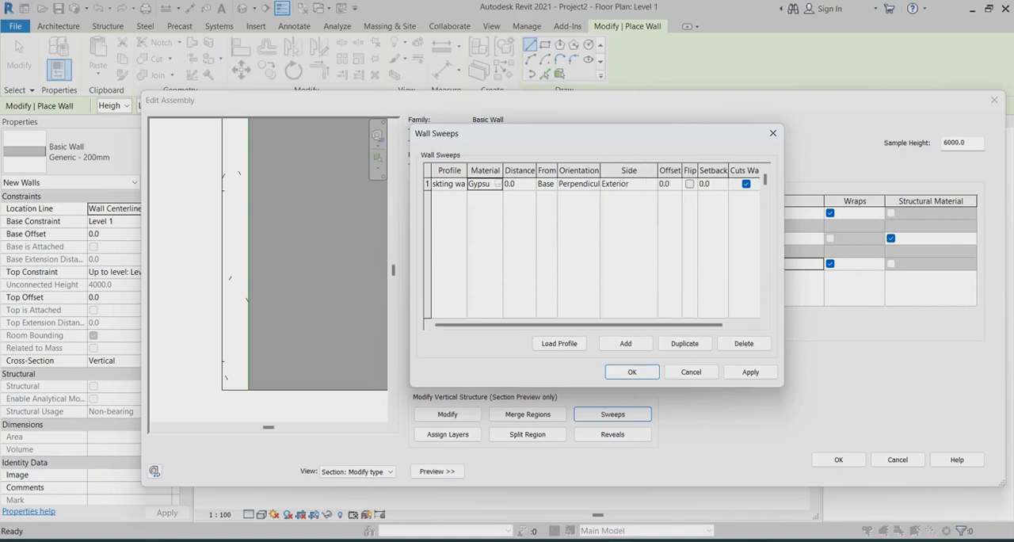
left_click(750, 371)
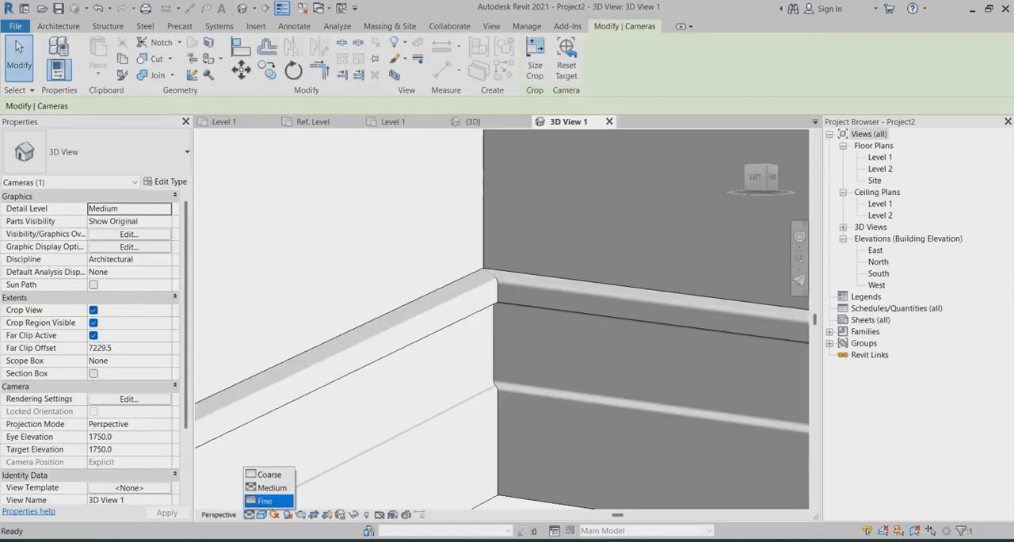
Set the detail level of 3D View 1 to Fine and examine the skirting along the walls and at their corner
left_click(267, 500)
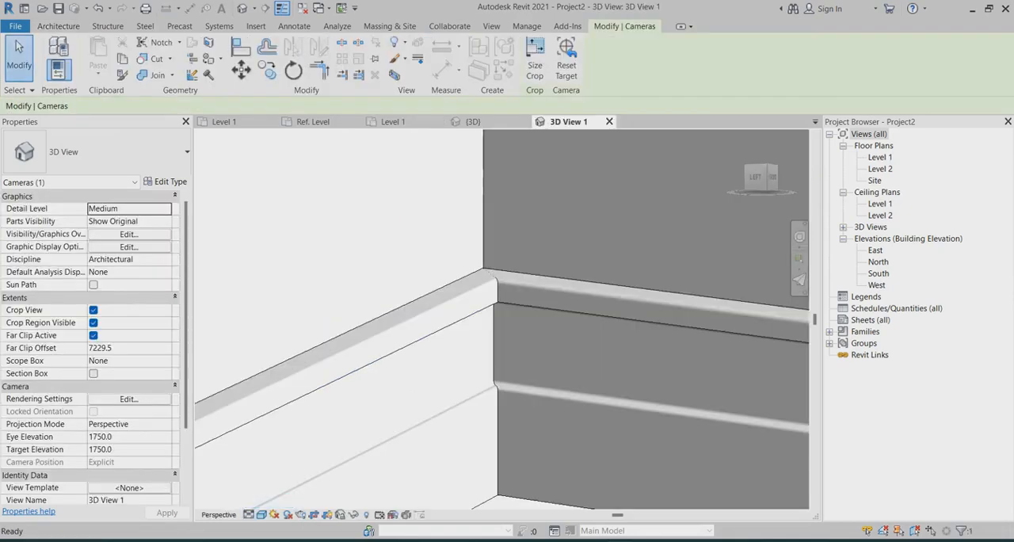
key("Escape")
scroll(515, 292, "up", 1)
scroll(507, 317, "down", 4)
scroll(501, 285, "up", 3)
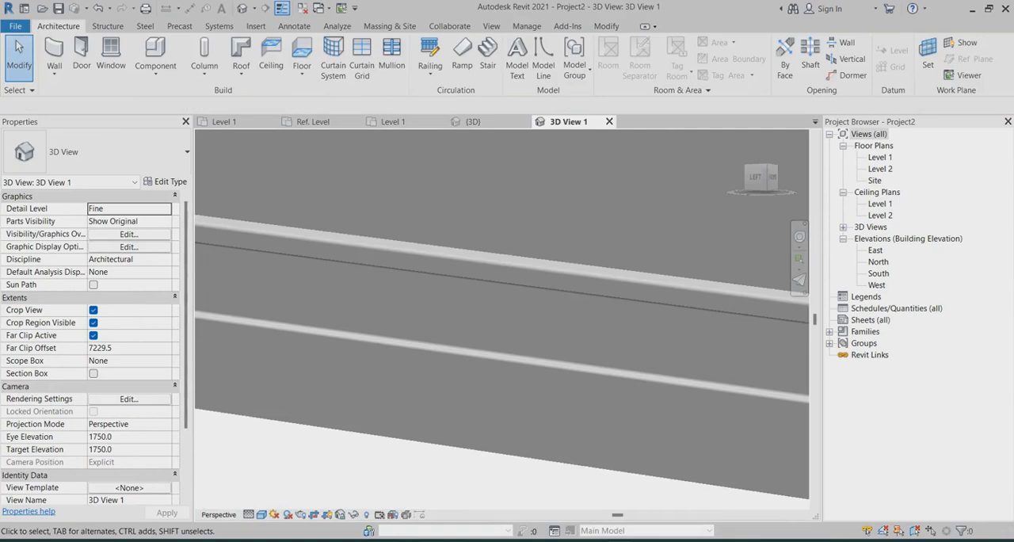
scroll(502, 381, "down", 3)
scroll(501, 356, "up", 2)
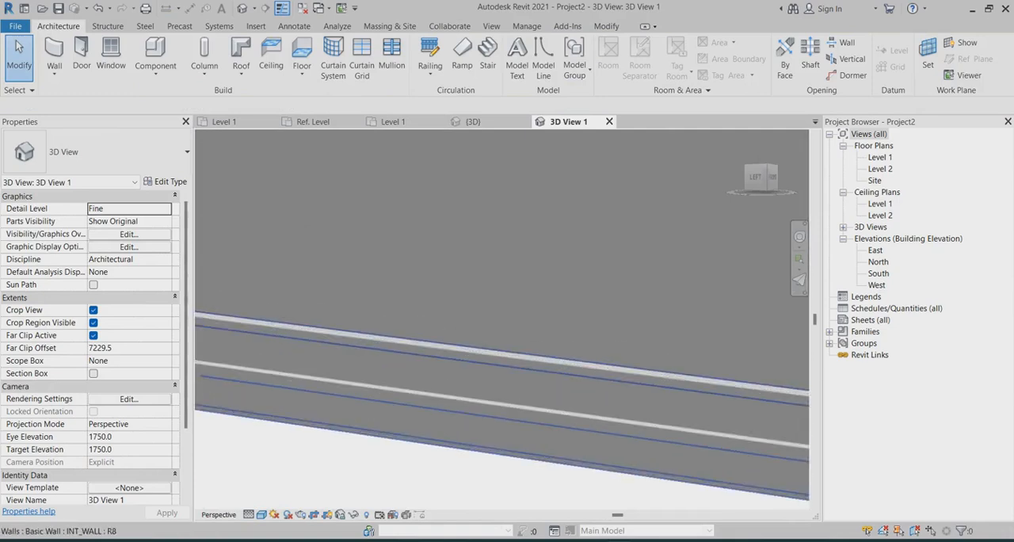
scroll(491, 324, "down", 3)
scroll(343, 321, "up", 3)
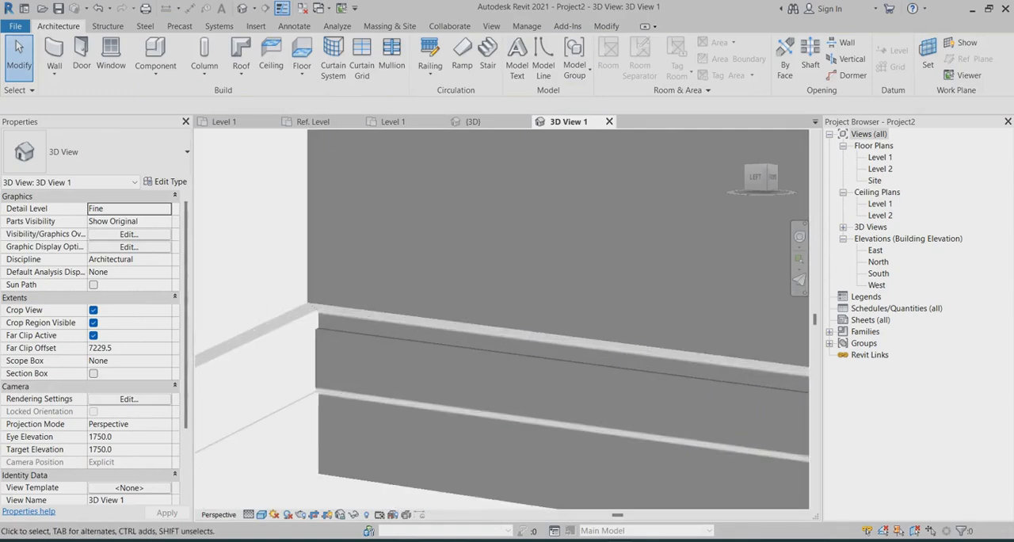